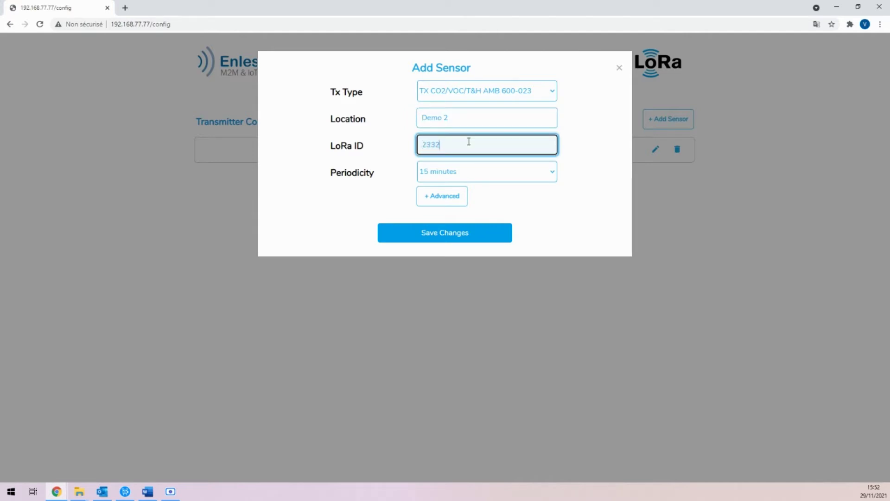
- Give the Demo 2 sensor LoRa ID 2332 and a 10-minute periodicity, and save it
type("2332")
left_click(545, 202)
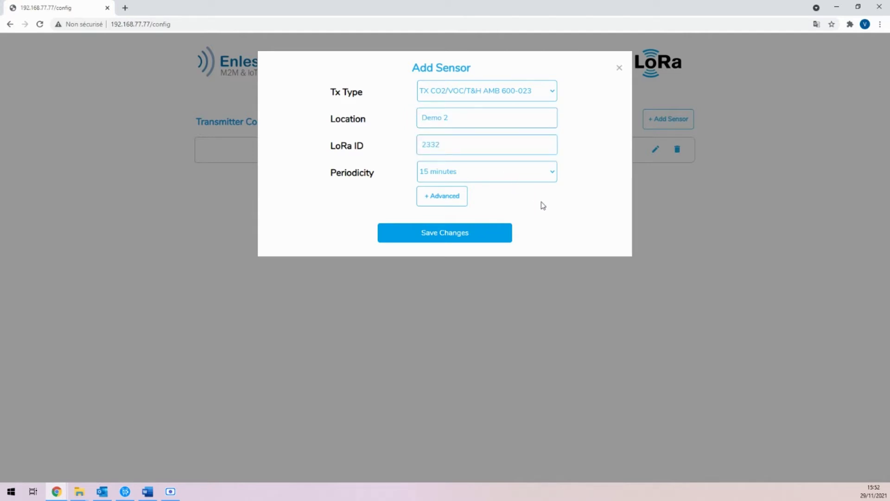
left_click(515, 176)
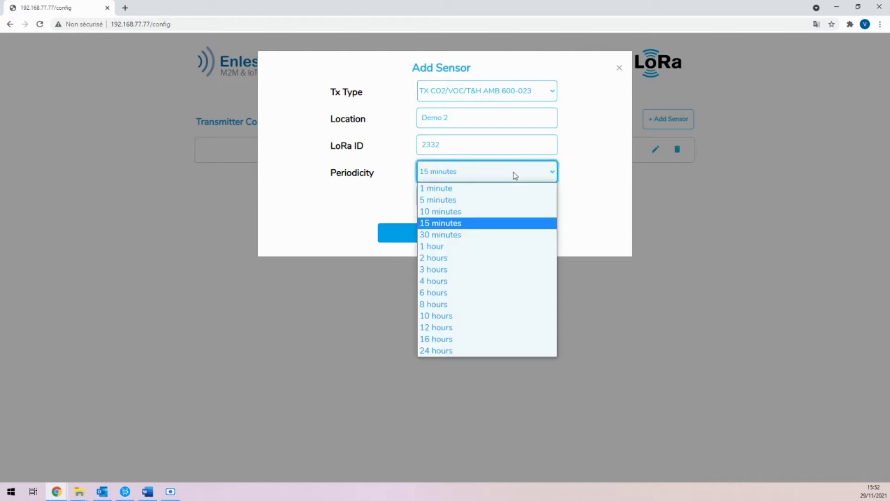
left_click(491, 212)
left_click(487, 237)
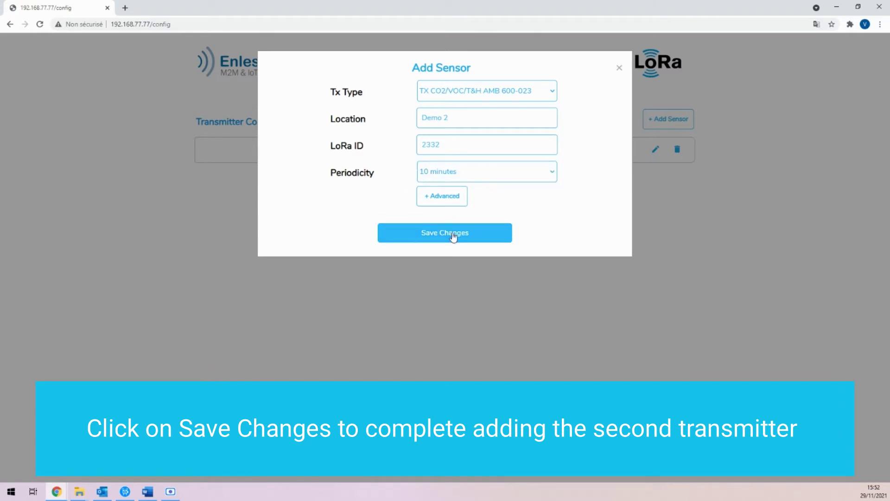
left_click(453, 236)
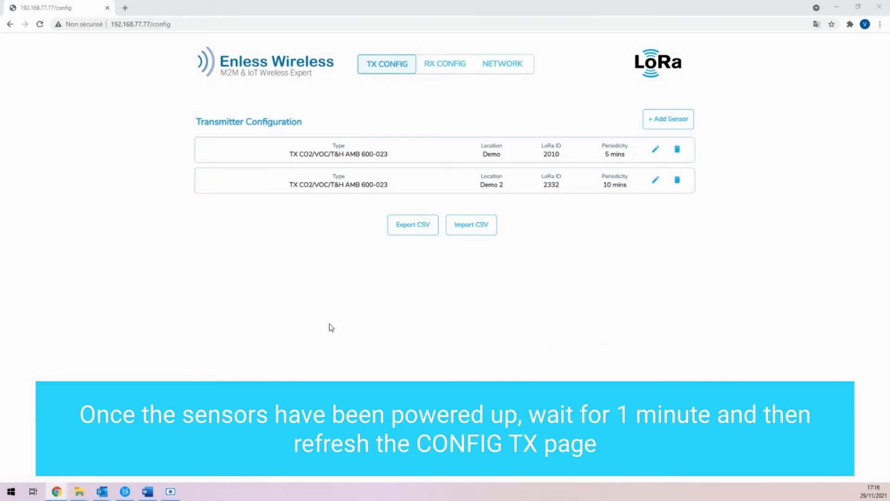
- Reload the receiver's web page and examine the reading histories of the Demo and Demo 2 transmitters in the network view
left_click(256, 23)
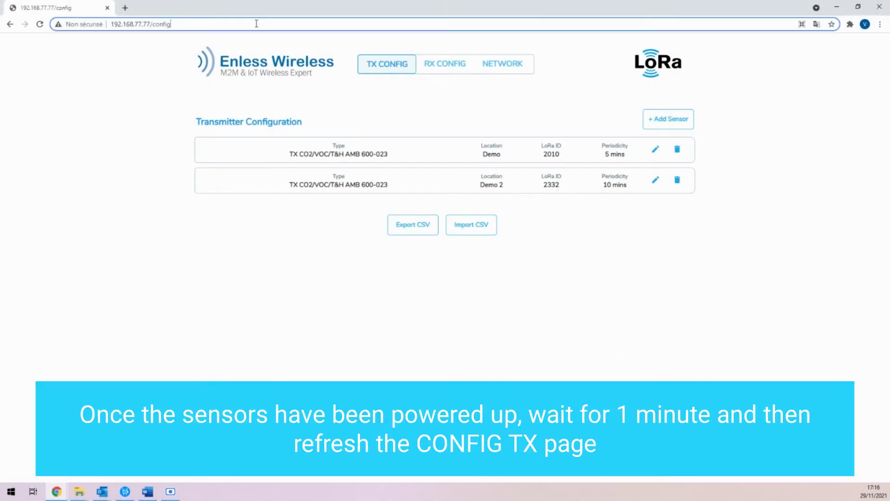
key("Return")
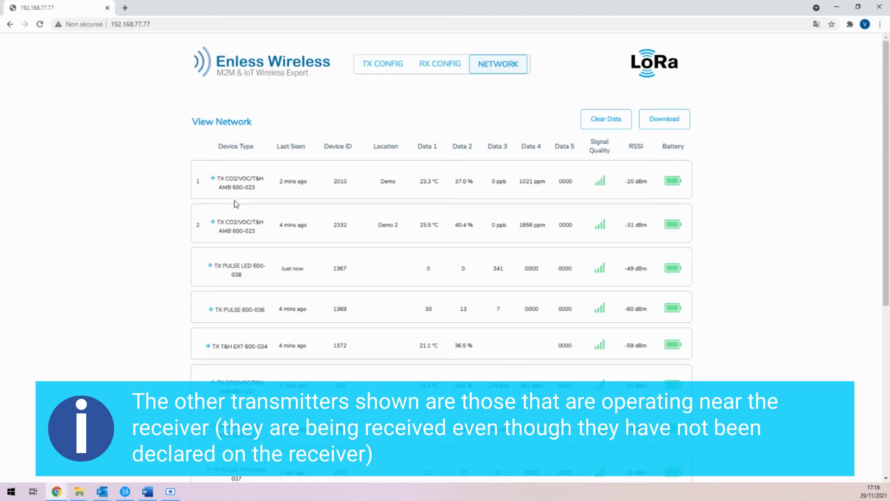
left_click(214, 178)
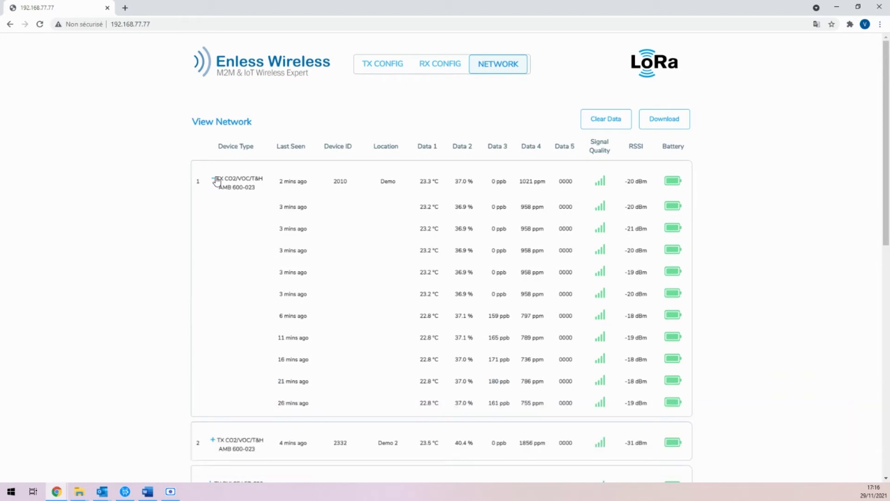
left_click(215, 180)
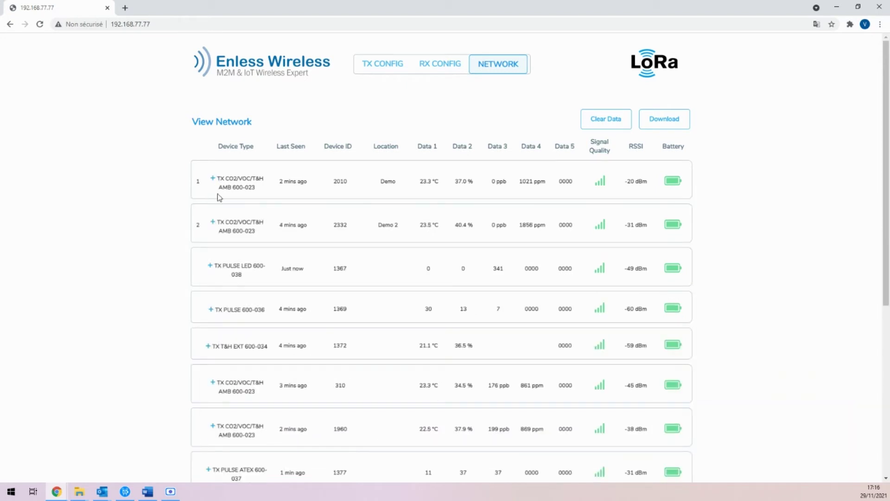
left_click(214, 222)
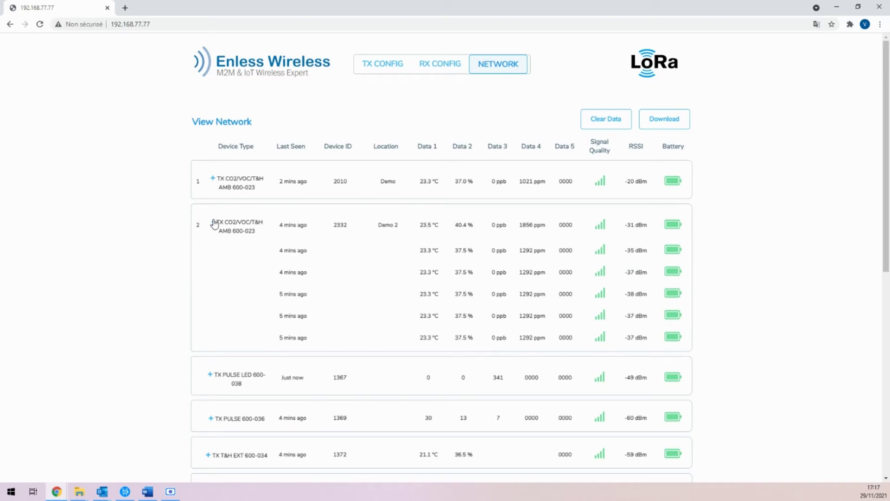
left_click(214, 223)
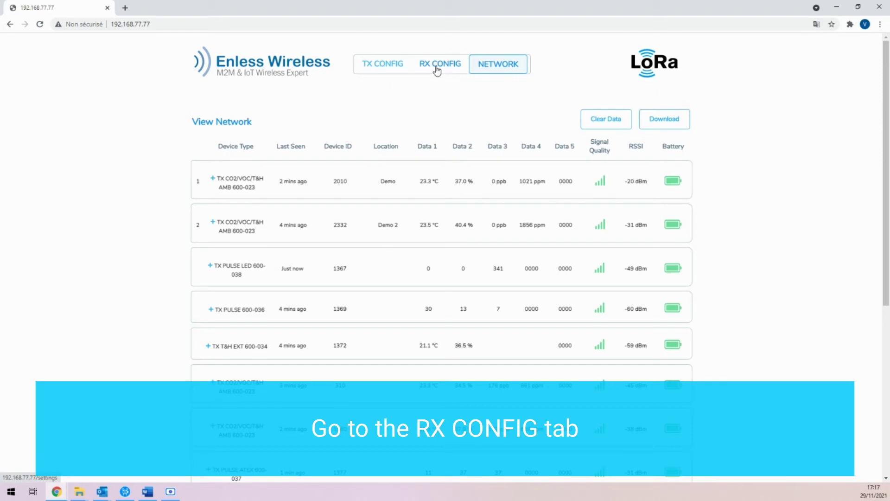
- Turn DHCP on in the BACnet receiver configuration and reboot the receiver
left_click(437, 69)
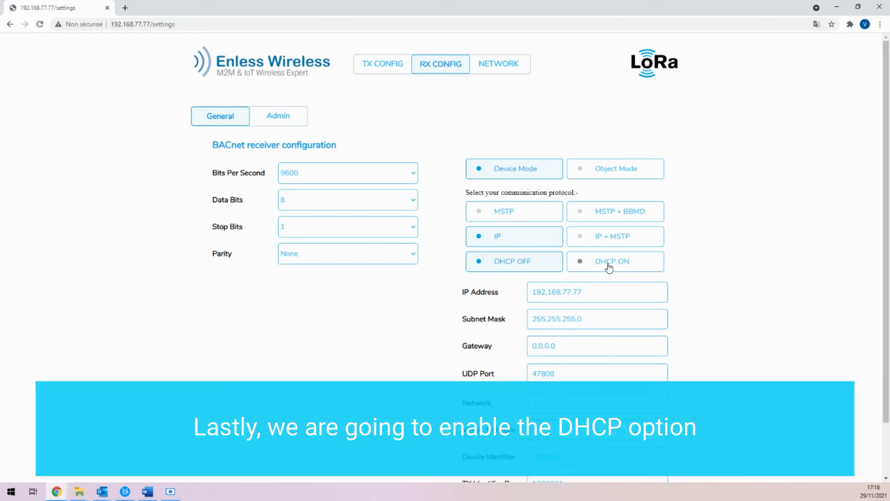
left_click(608, 265)
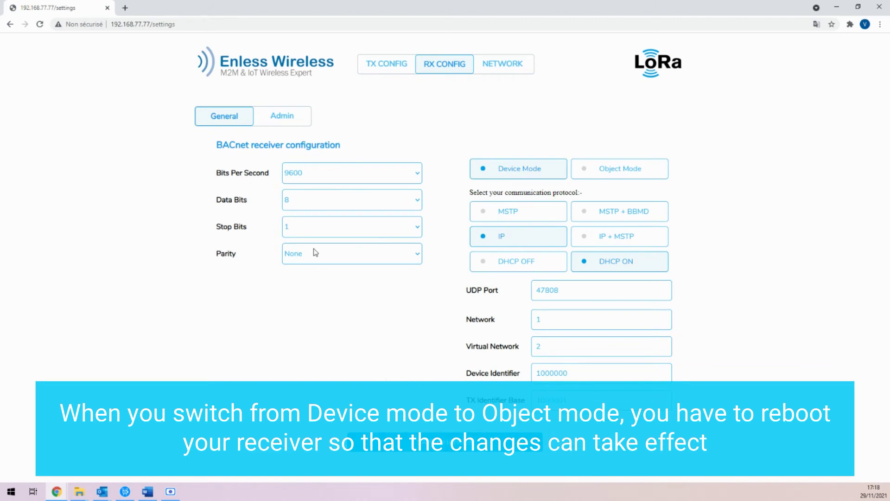
left_click(280, 122)
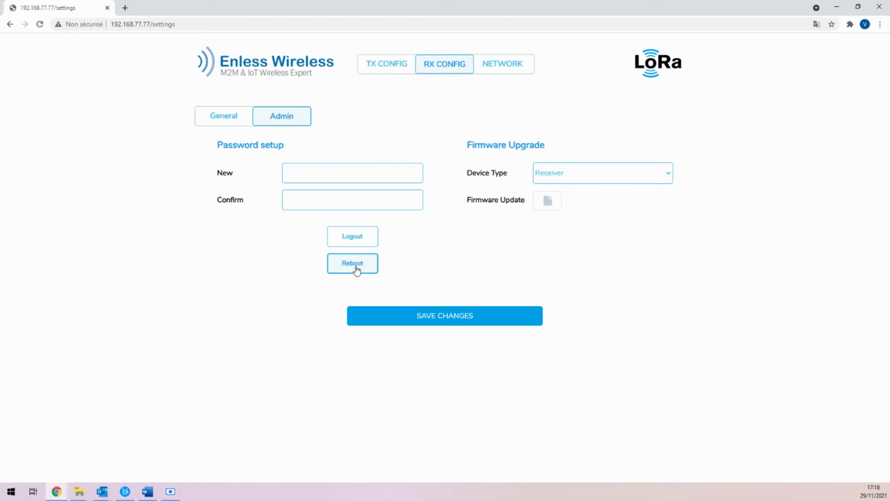
left_click(356, 269)
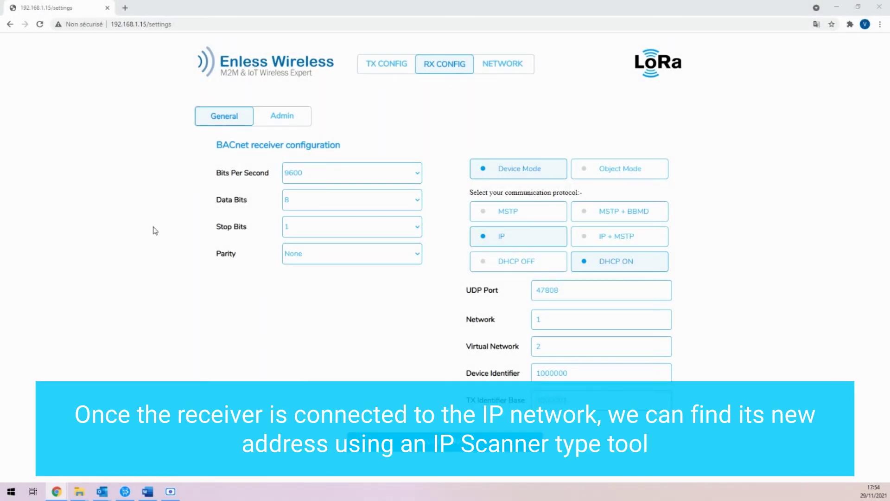
- Switch to Inneasoft BACnet Explorer and discover all devices on the local network with a global broadcast
left_click(185, 24)
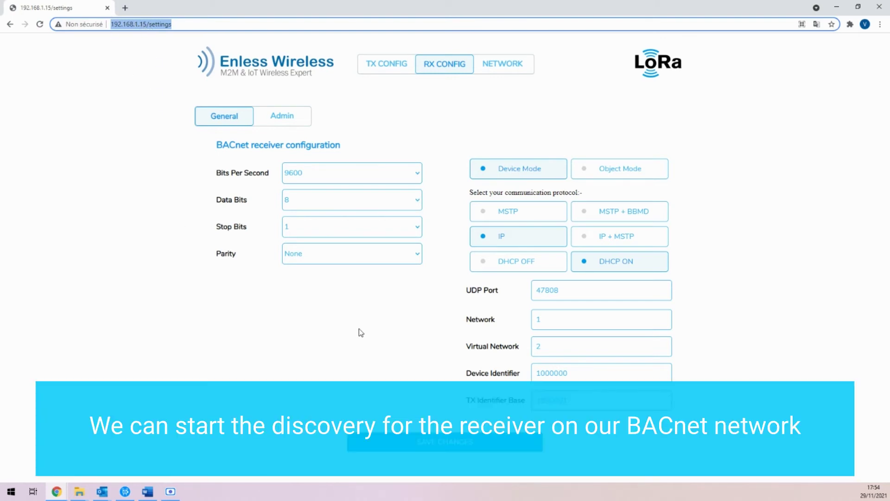
left_click(359, 329)
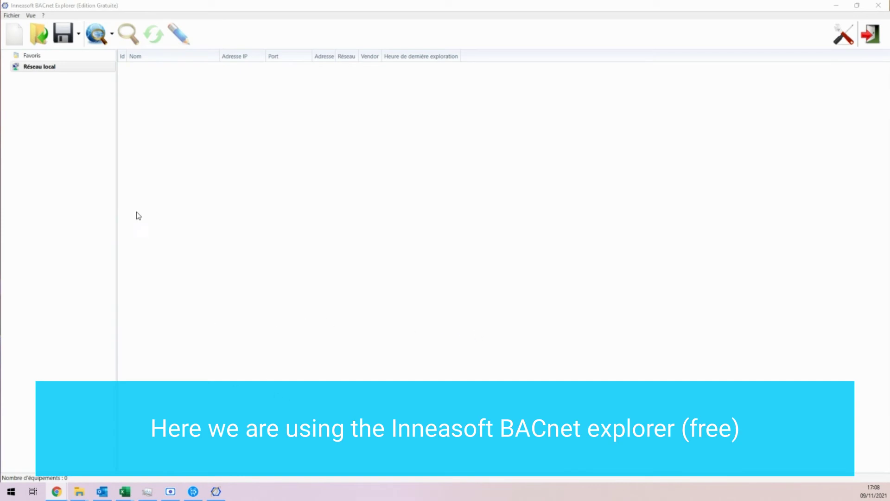
right_click(63, 67)
left_click(79, 75)
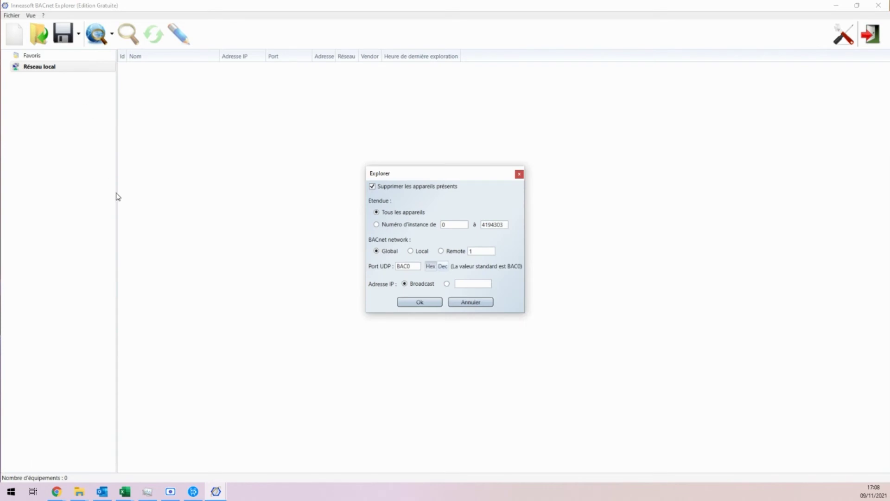
left_click(403, 303)
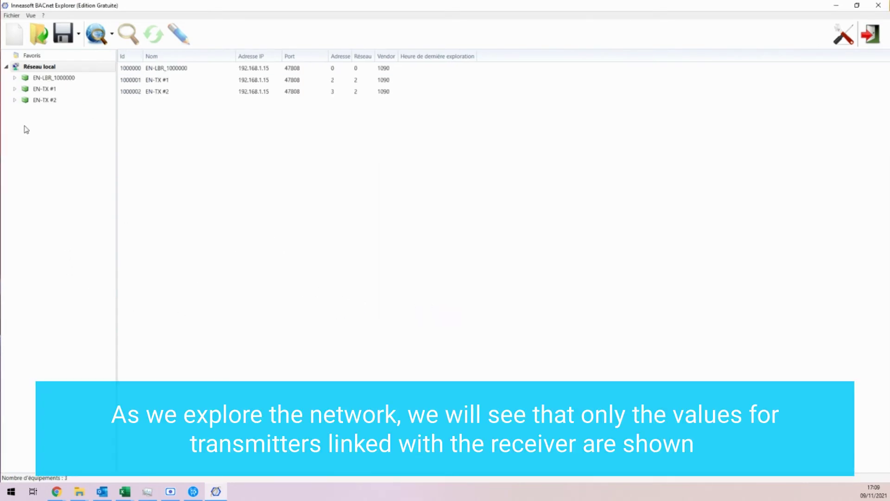
- Explore the receiver EN-LBR_1000000 and examine its device properties, trend logs and analog value objects
left_click(15, 78)
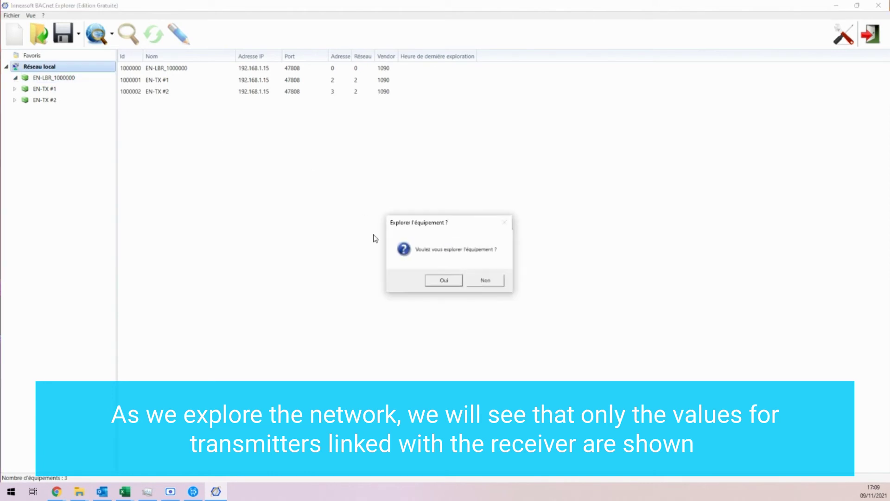
left_click(439, 282)
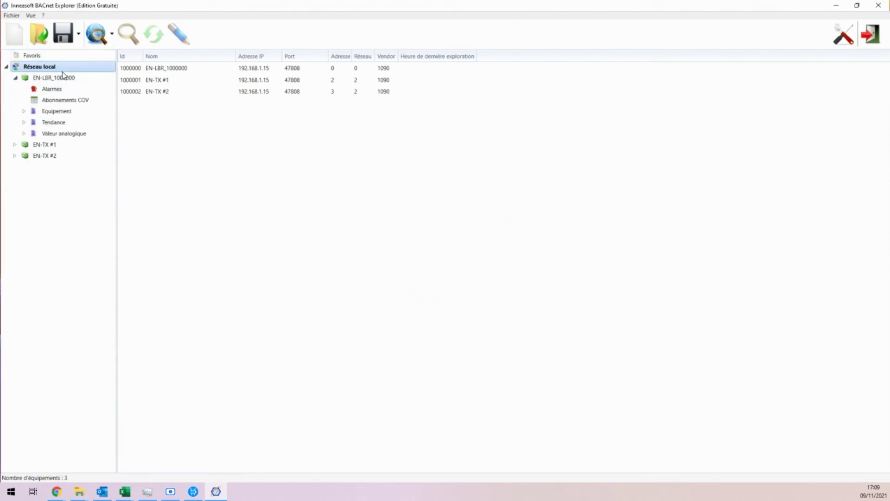
left_click(25, 112)
left_click(46, 122)
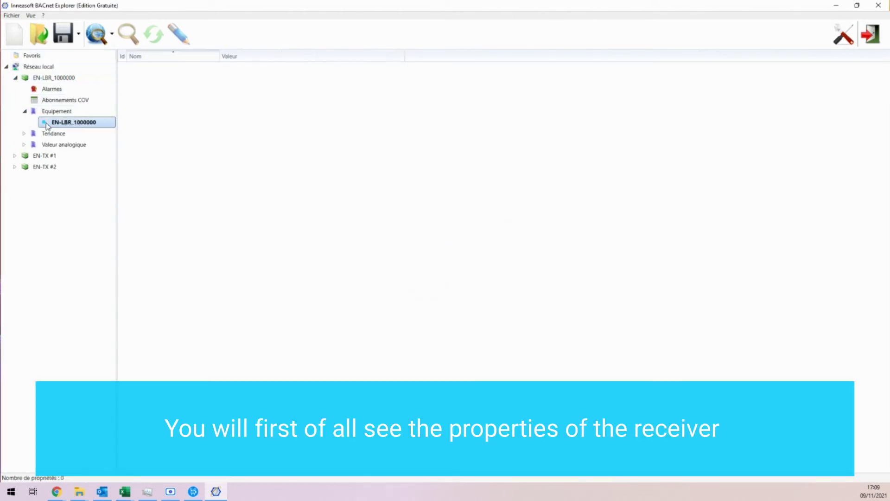
left_click(24, 134)
left_click(24, 167)
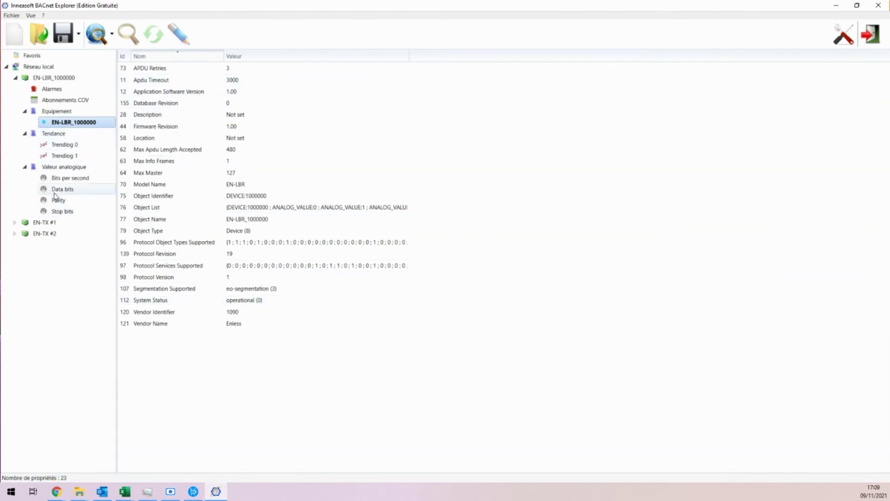
left_click(25, 133)
left_click(24, 112)
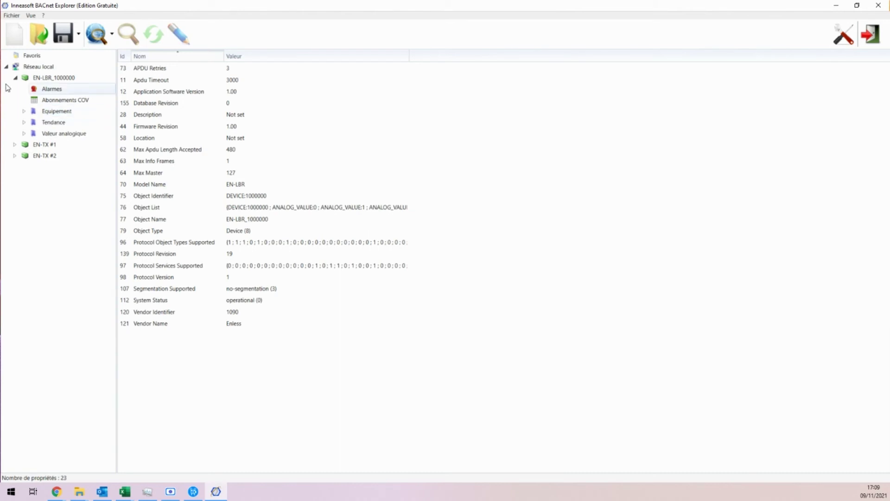
left_click(15, 78)
- Explore EN-TX #1 and examine its CO2, relative humidity, temperature and VOC analog inputs
left_click(15, 89)
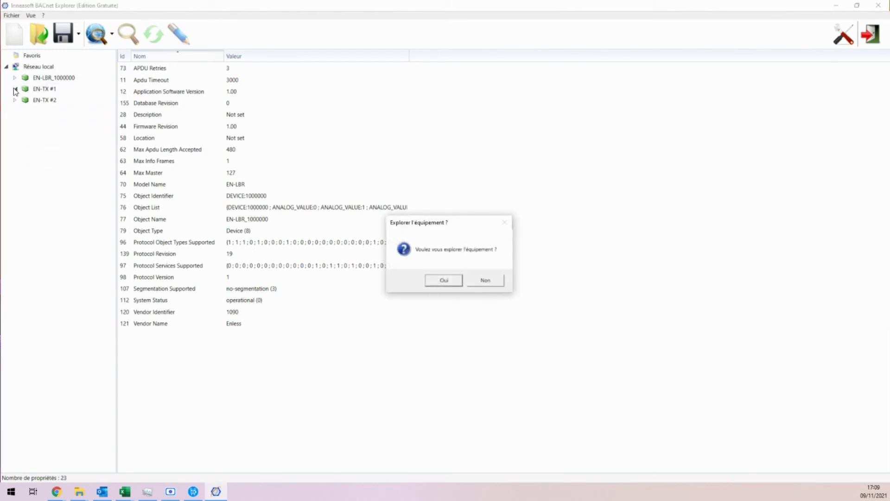
left_click(432, 281)
left_click(24, 123)
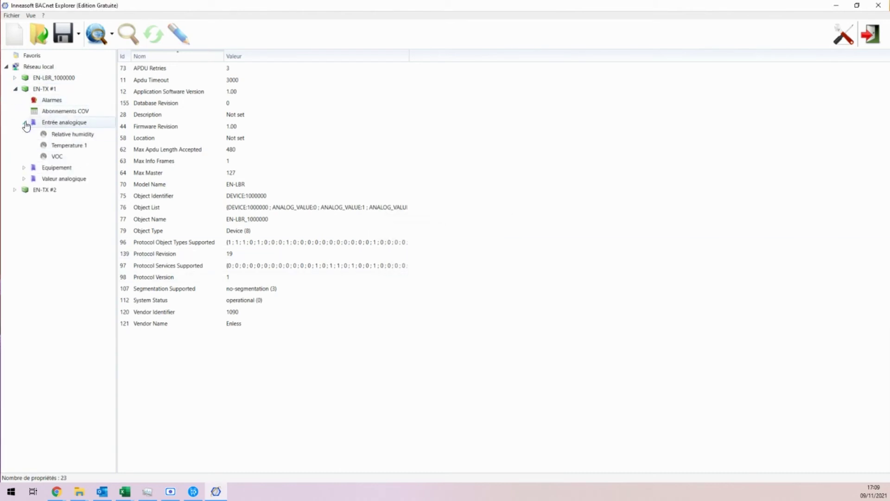
left_click(58, 135)
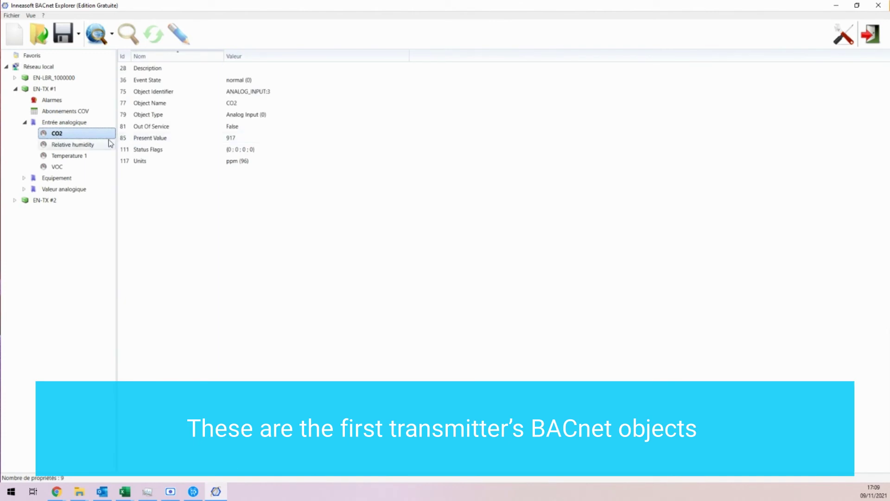
left_click(72, 146)
left_click(69, 155)
left_click(71, 167)
left_click(25, 122)
- Examine the device properties of EN-TX #1
left_click(24, 133)
left_click(56, 145)
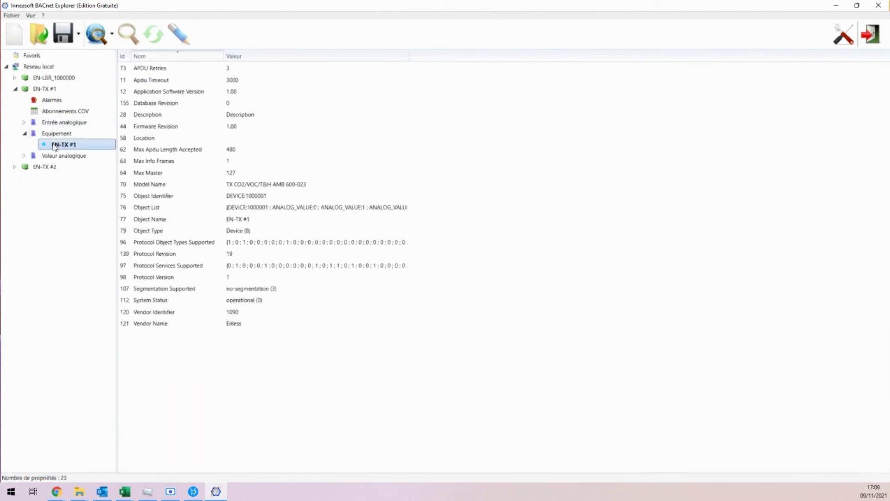
left_click(25, 133)
- Examine the battery level, device ID and device type analog values of EN-TX #1
left_click(25, 145)
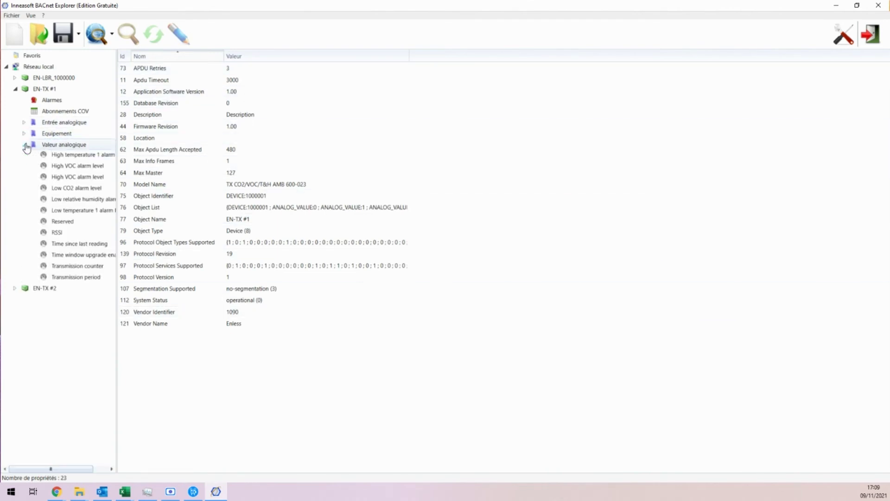
left_click(58, 156)
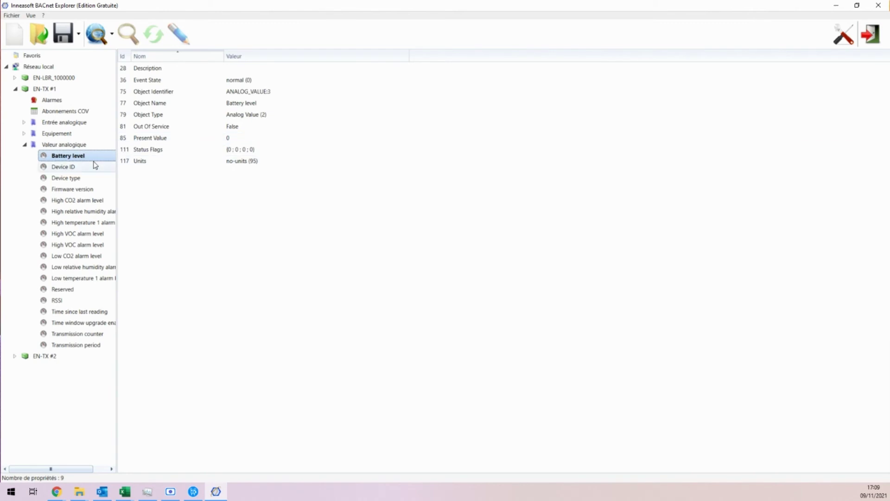
left_click(77, 167)
left_click(76, 177)
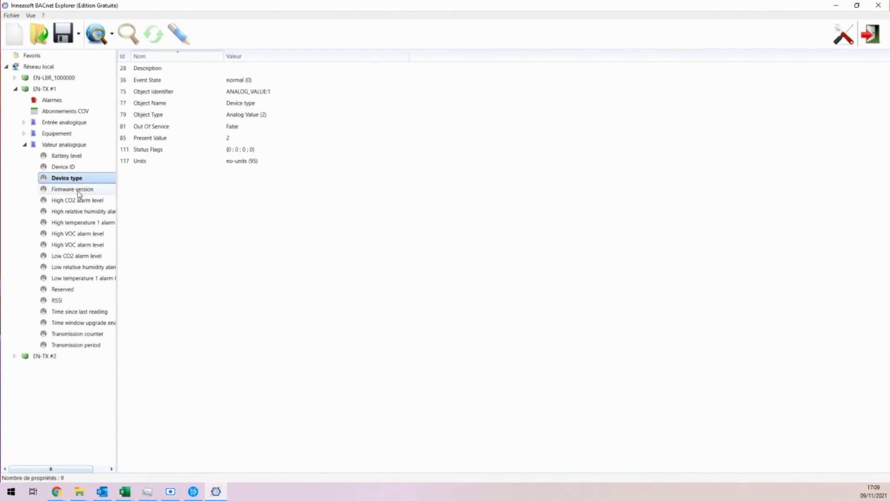
left_click(25, 145)
left_click(15, 88)
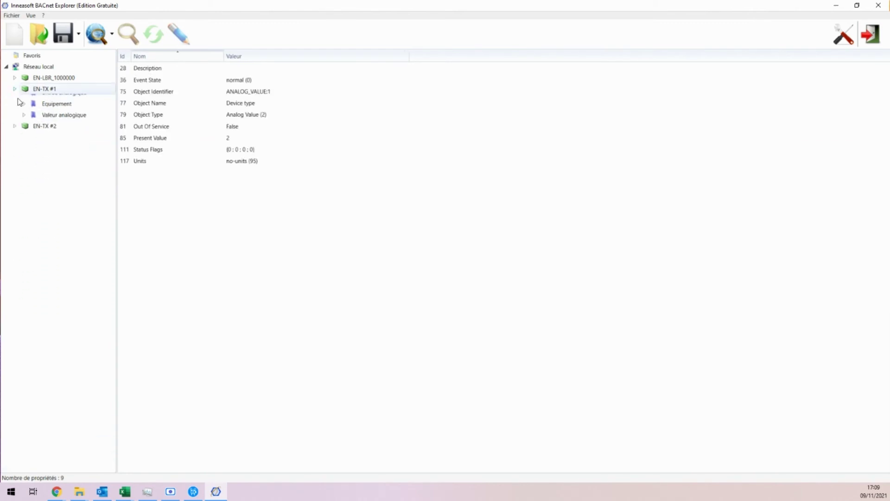
- Explore EN-TX #2 and examine its CO2, relative humidity, temperature and VOC analog inputs
left_click(15, 100)
left_click(444, 281)
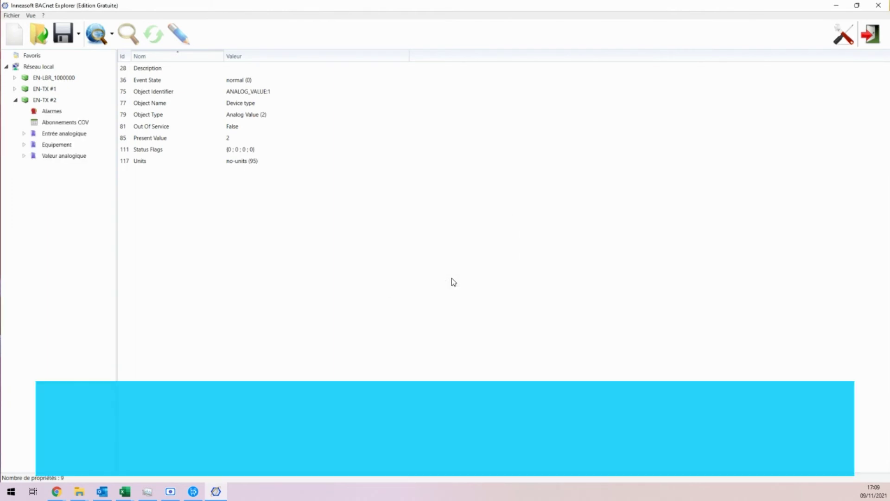
left_click(24, 134)
left_click(56, 144)
left_click(60, 156)
left_click(64, 167)
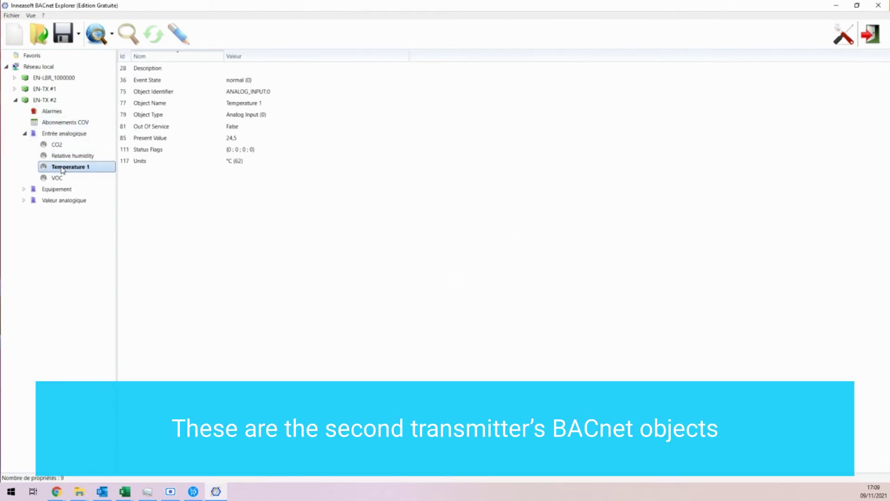
left_click(57, 178)
left_click(24, 134)
- Examine the device properties of EN-TX #2
left_click(24, 145)
left_click(60, 156)
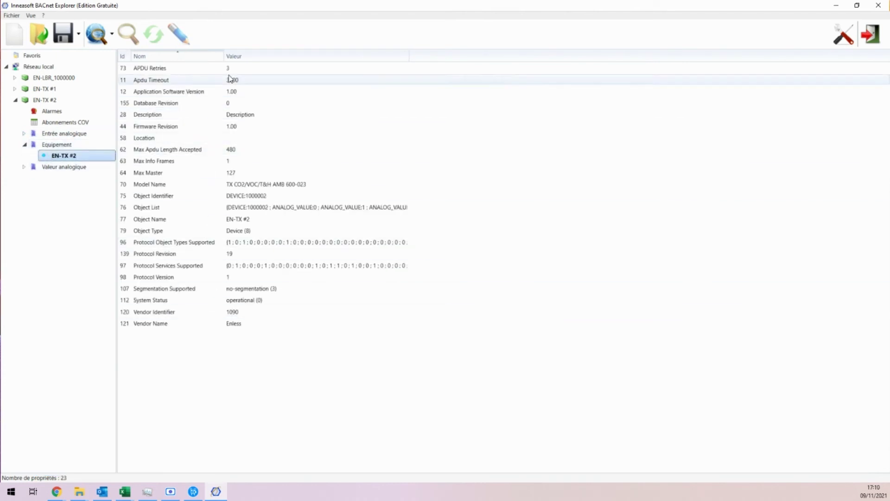
left_click(24, 145)
- Examine the analog values of EN-TX #2, opening the Device ID object's properties
left_click(25, 156)
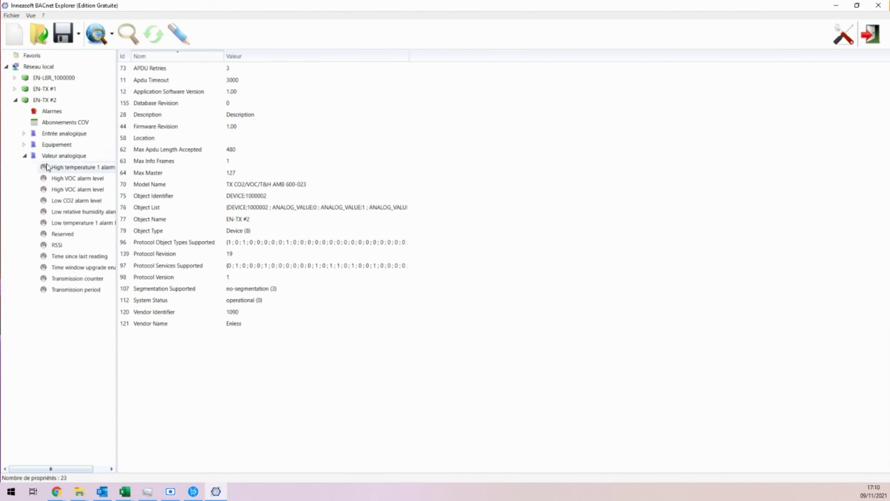
left_click(65, 167)
left_click(70, 178)
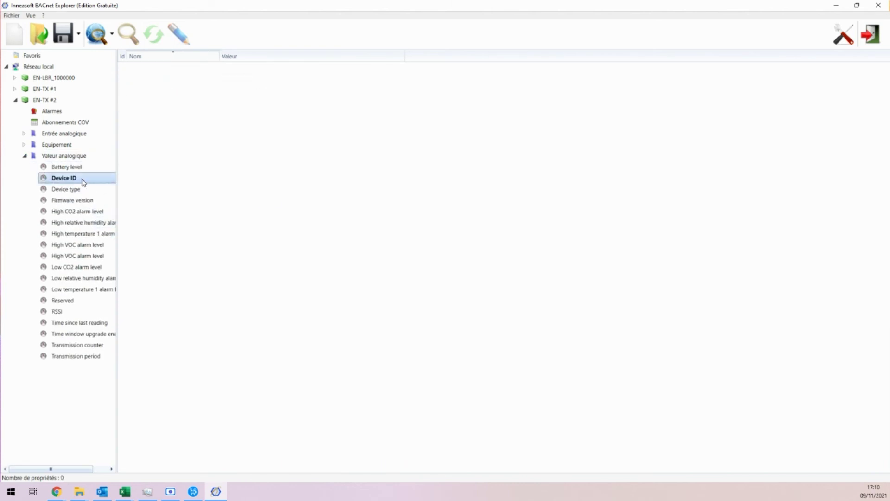
left_click(25, 157)
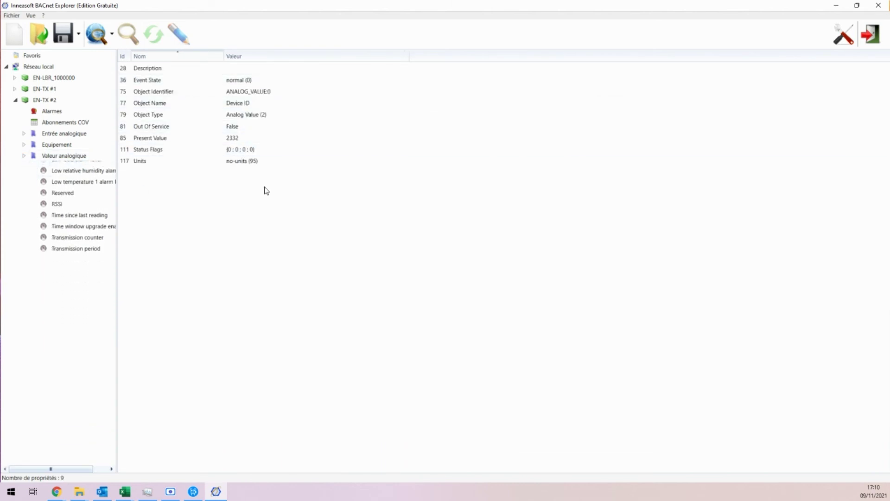
left_click(15, 100)
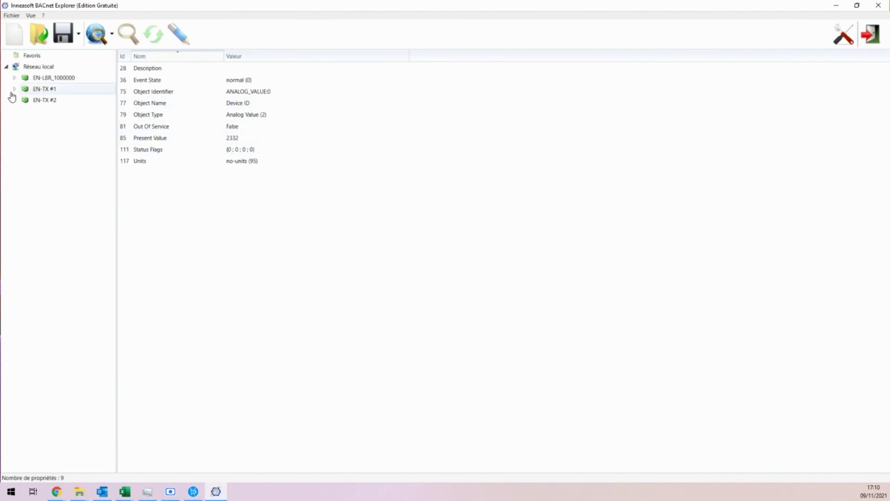
- Expand EN-LBR_1000000, EN-TX #1 and EN-TX #2 to compare their object categories
left_click(15, 77)
left_click(15, 145)
left_click(15, 211)
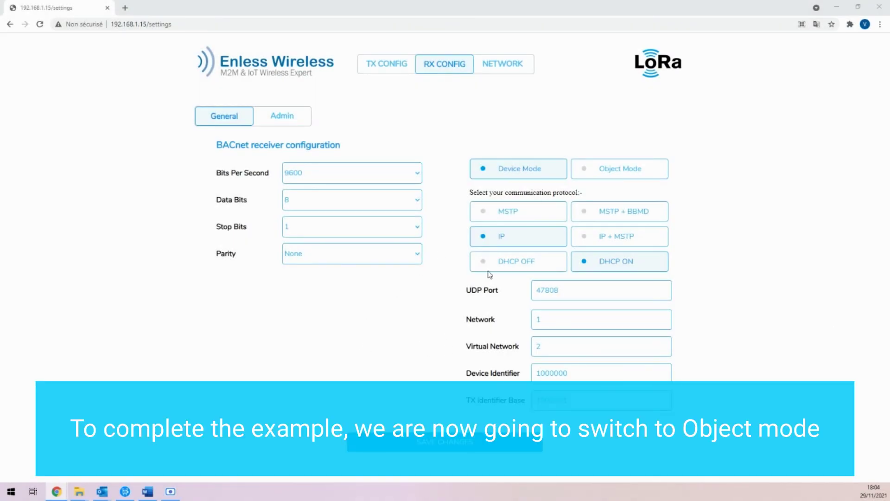
- In the receiver's web configuration, save Object Mode as its operating mode and reboot the receiver
left_click(611, 169)
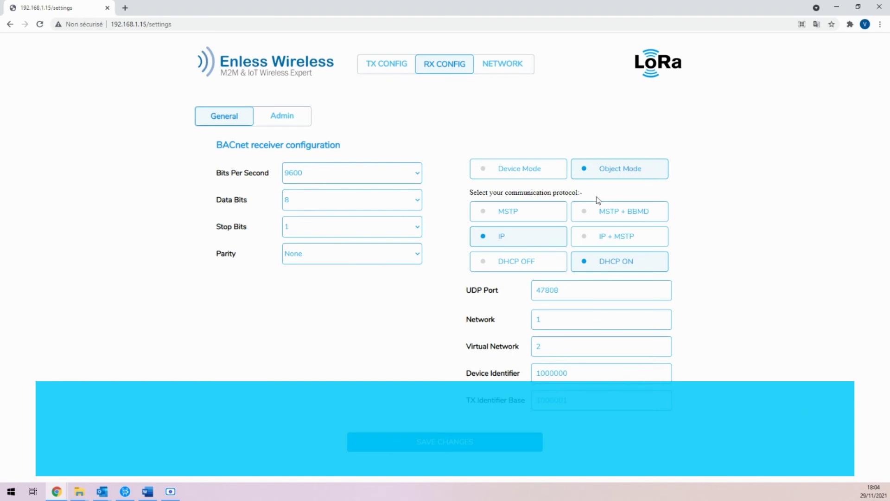
left_click(441, 448)
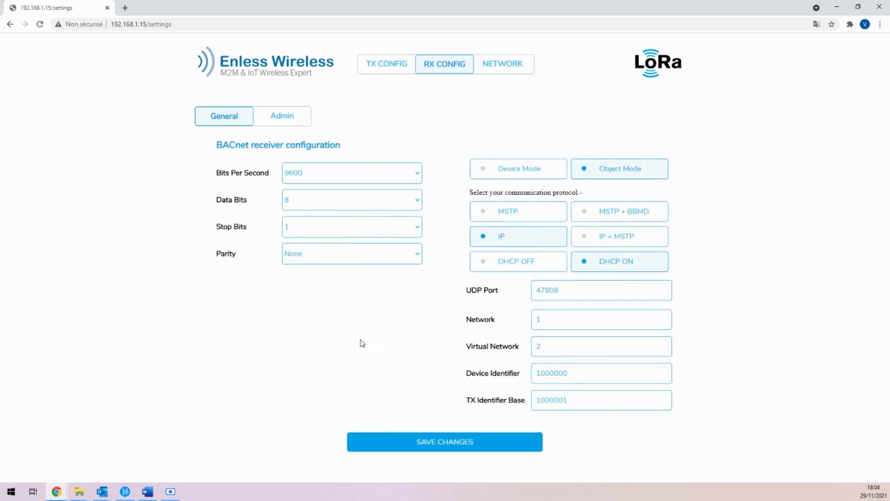
left_click(288, 120)
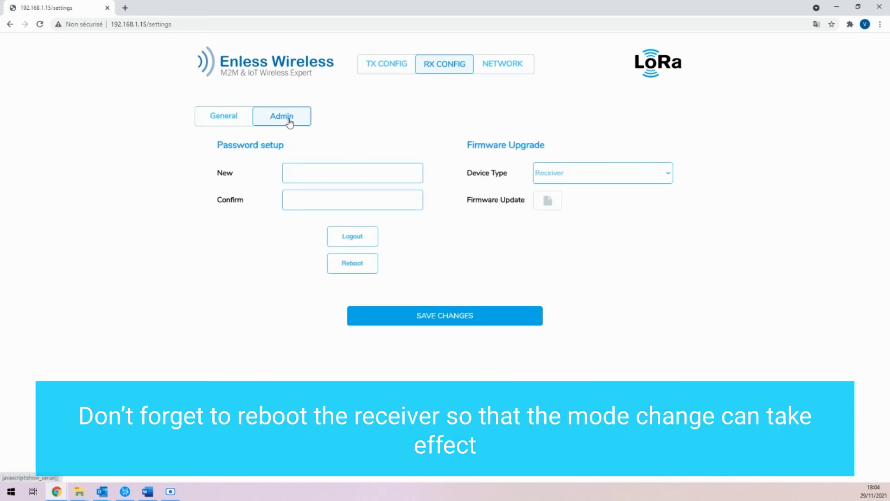
left_click(354, 266)
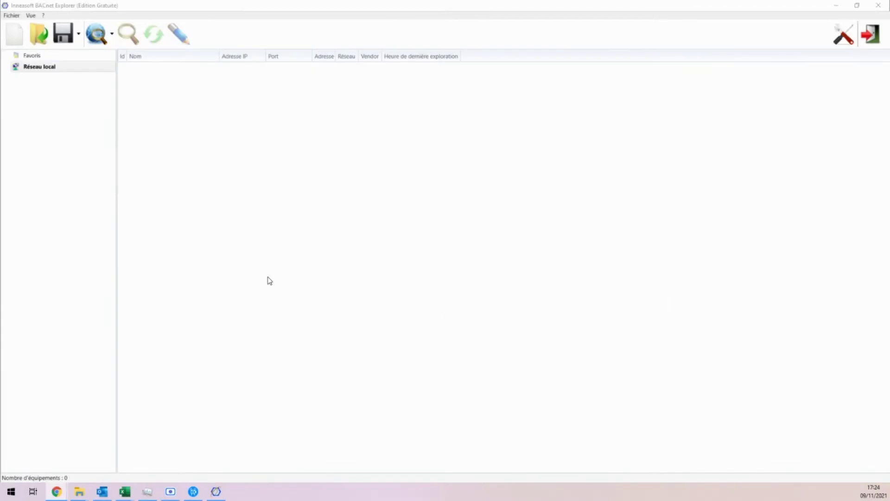
- In BACnet Explorer, discover all devices on the local network by global broadcast and explore EN-LBR_1000000
right_click(59, 67)
left_click(82, 74)
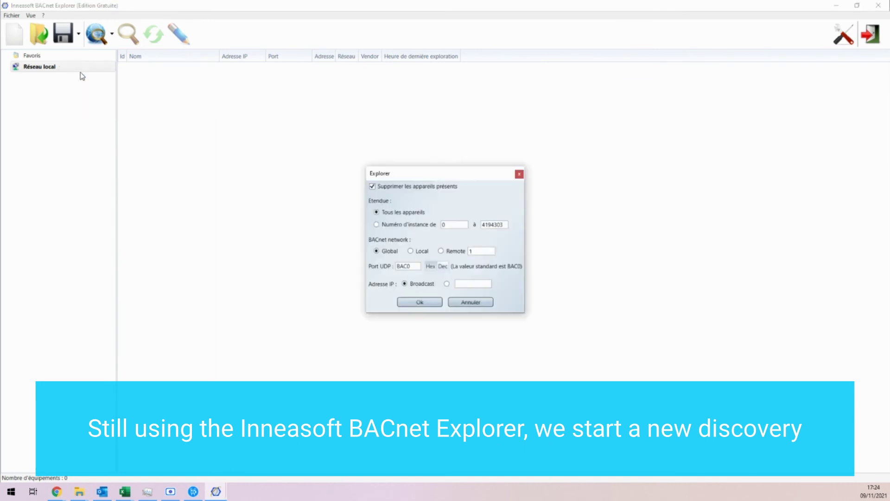
left_click(420, 302)
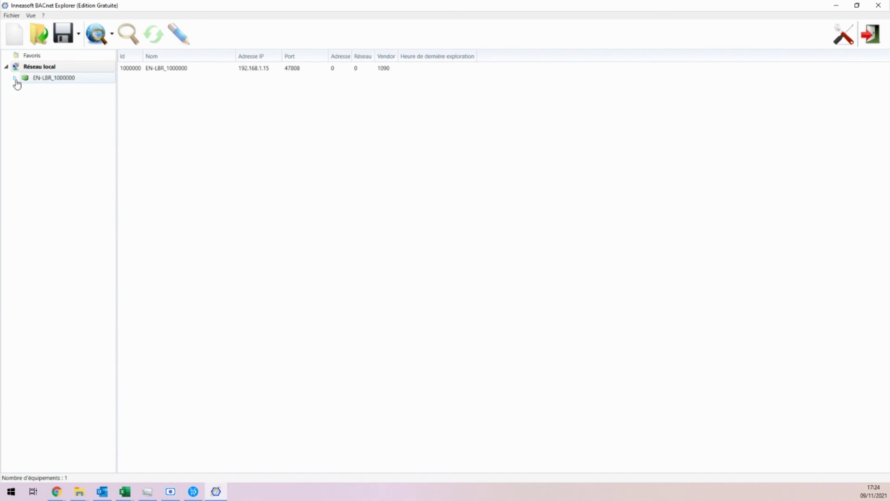
left_click(16, 78)
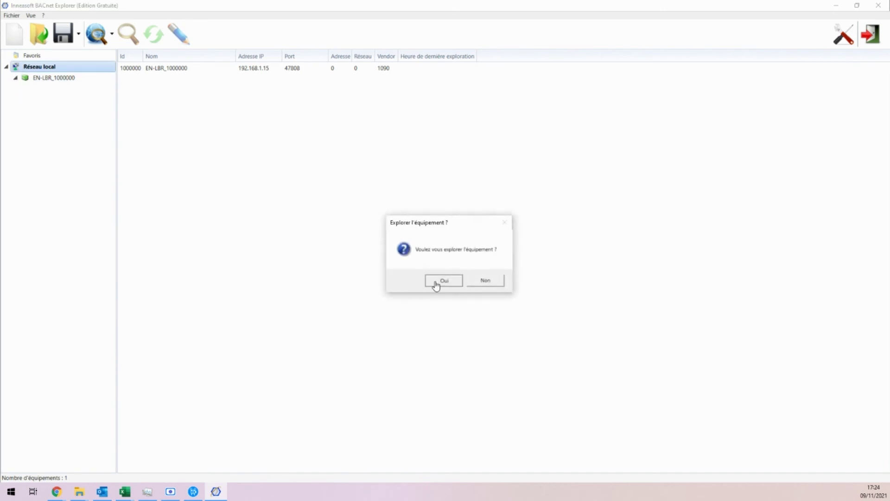
left_click(434, 282)
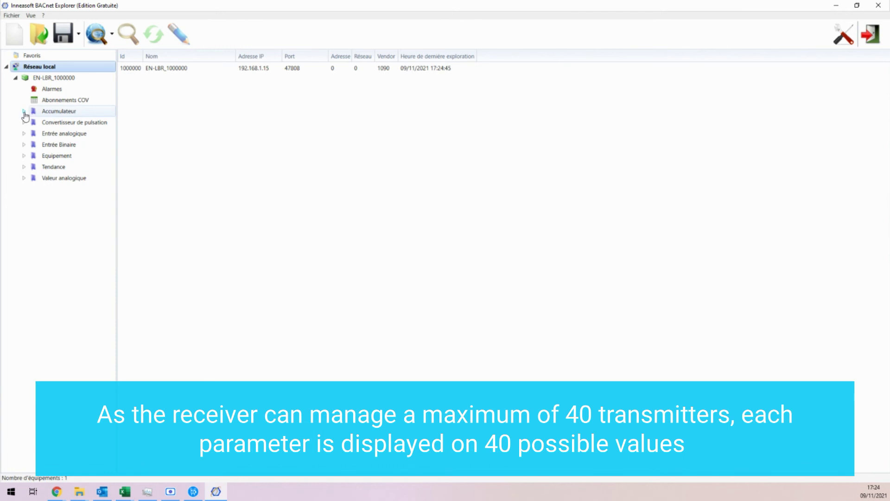
- Examine the accumulator inputs of EN-LBR_1000000, widening the object tree to read their full names
left_click(24, 111)
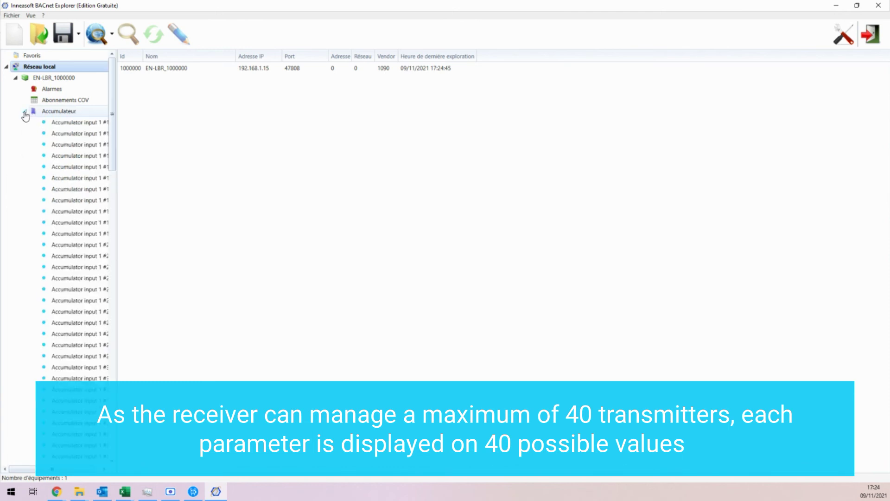
scroll(70, 174, "down", 9)
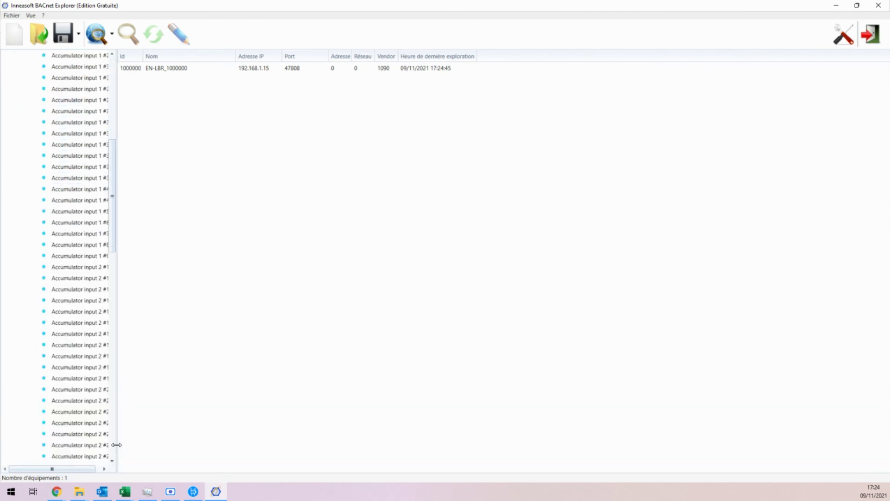
left_click_drag(117, 448, 149, 446)
scroll(112, 193, "up", 2)
scroll(111, 193, "down", 7)
scroll(109, 238, "up", 14)
left_click(24, 112)
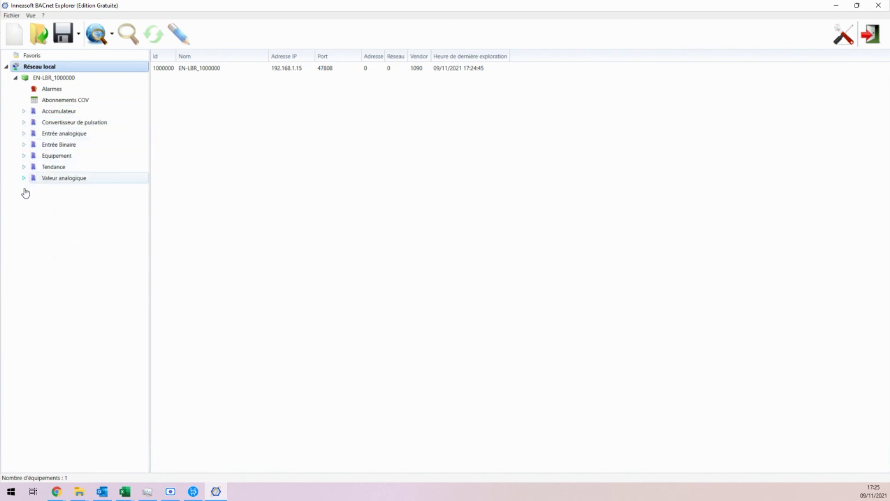
- Examine the Device ID #1 and Device ID #2 analog values of EN-LBR_1000000
left_click(25, 179)
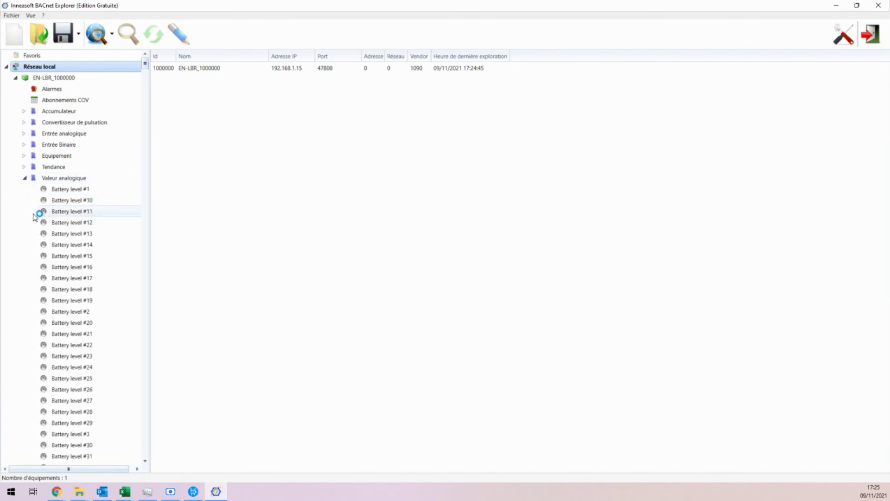
scroll(98, 209, "down", 4)
scroll(98, 217, "down", 8)
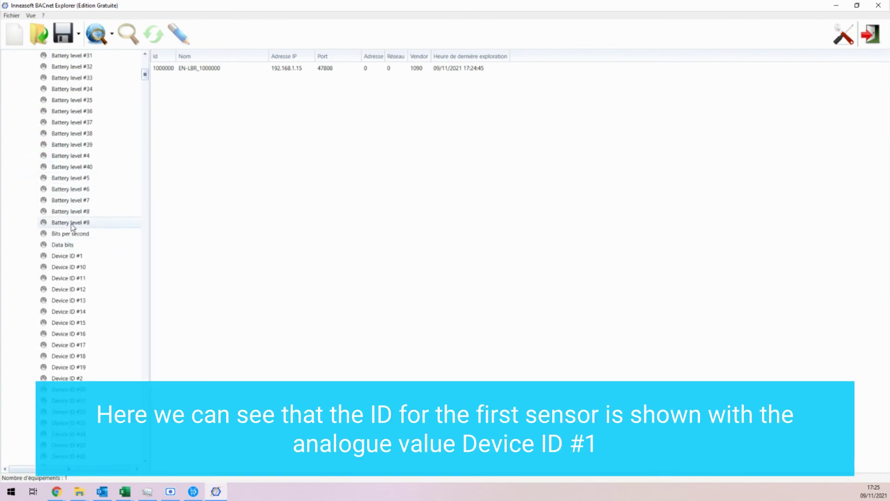
left_click(66, 256)
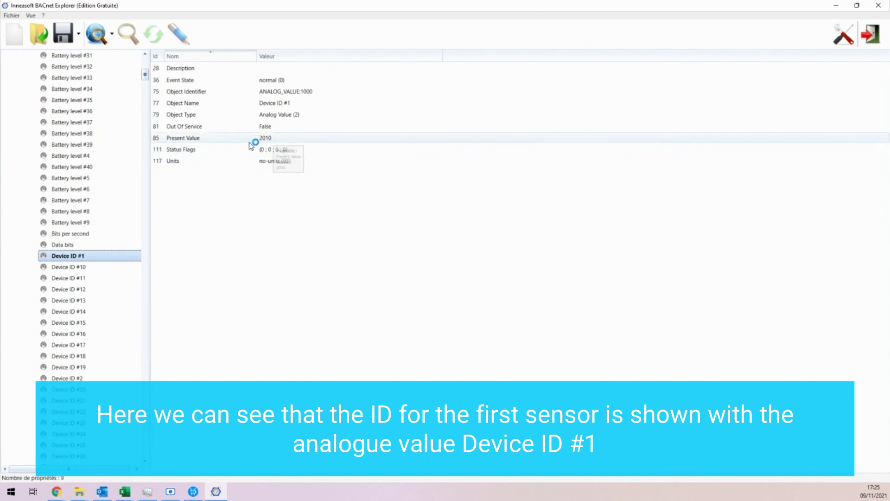
left_click(91, 378)
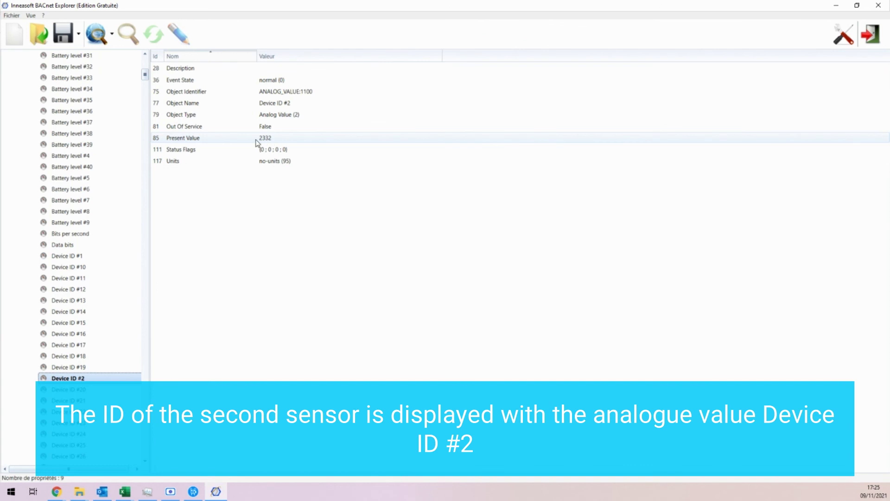
scroll(94, 282, "up", 10)
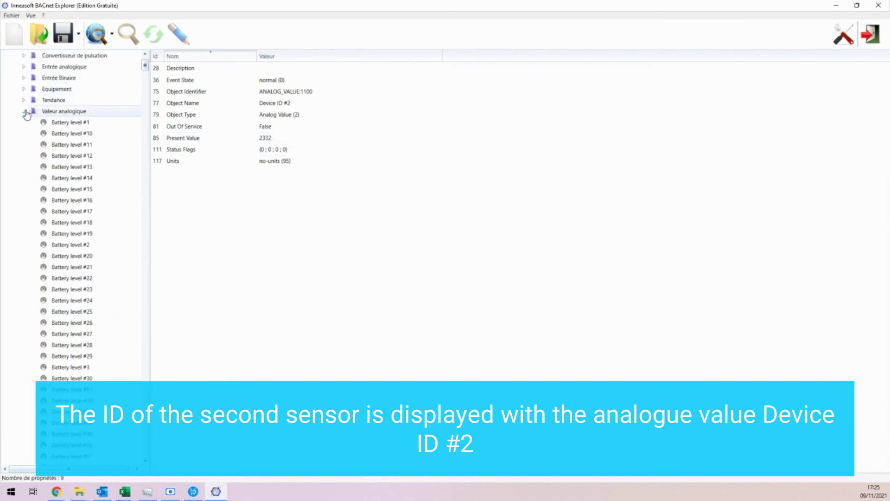
left_click(25, 112)
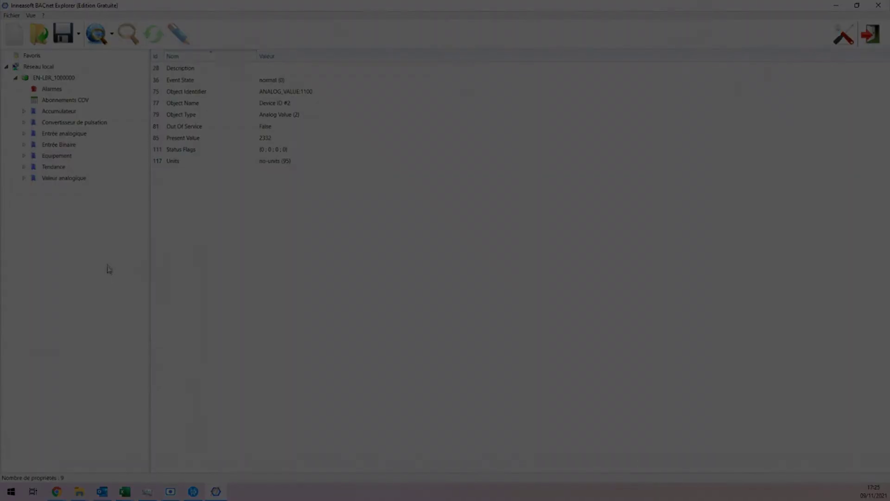